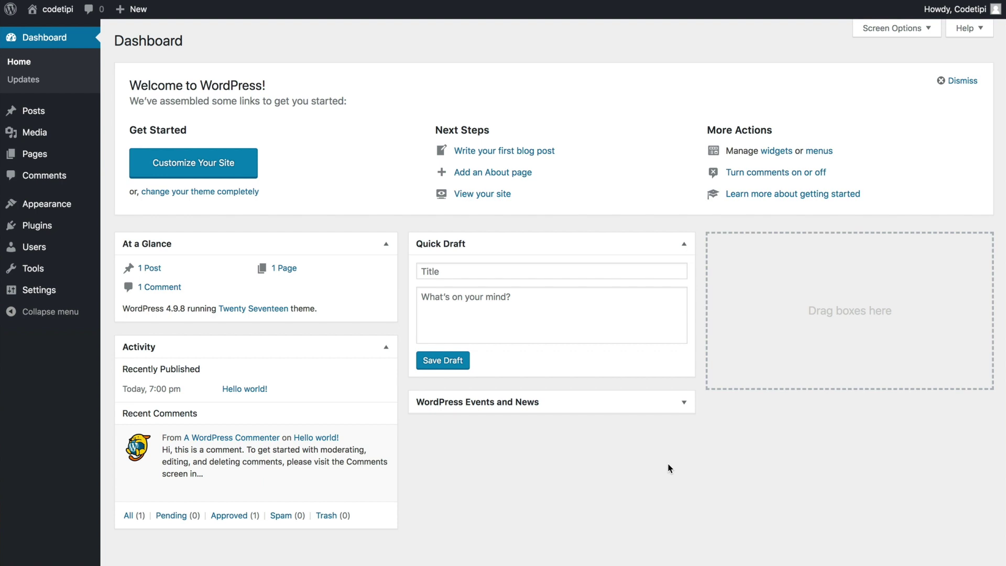
Go from Appearance > Themes to the Add Themes page's zip upload form
mouse_move(76, 212)
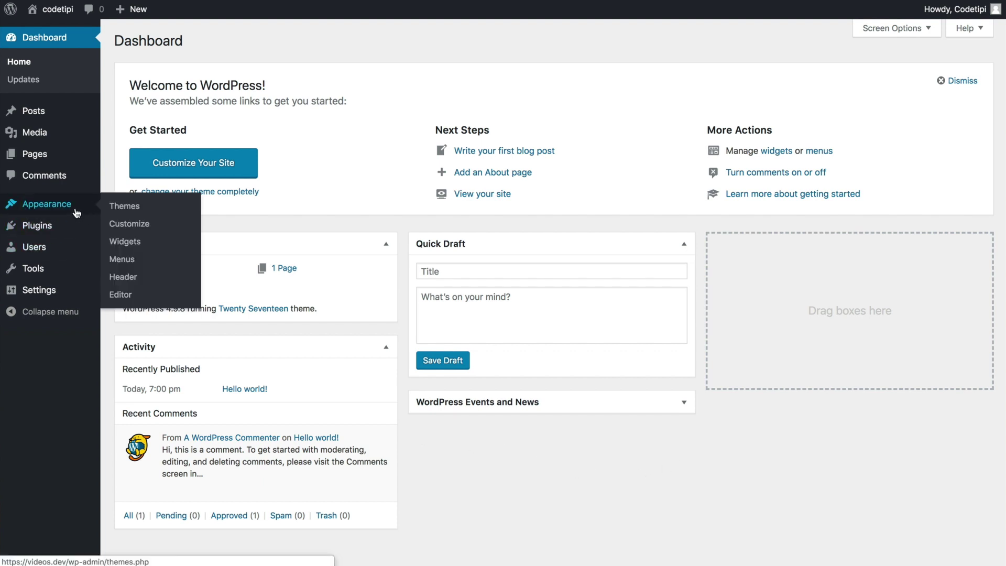
click(142, 210)
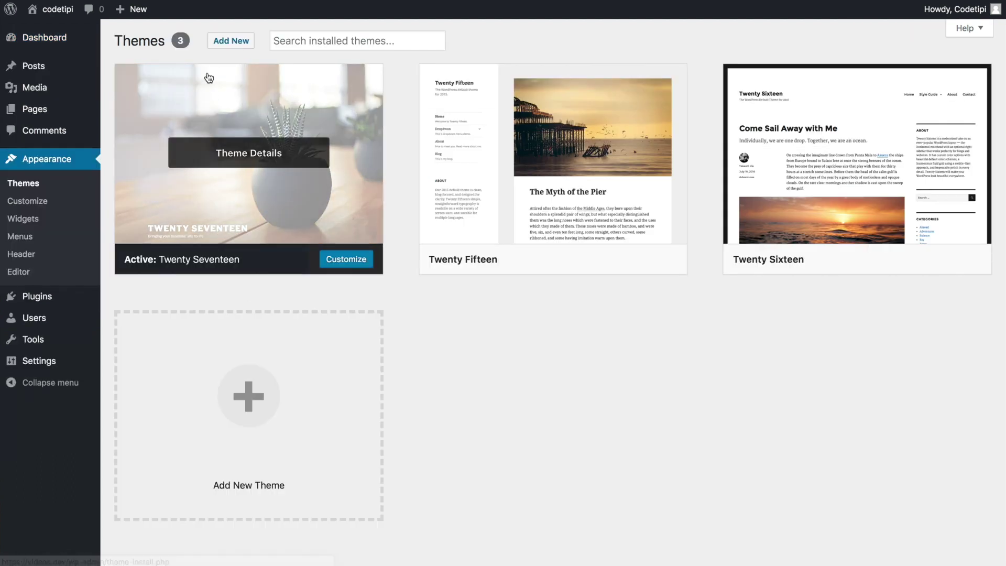
click(223, 42)
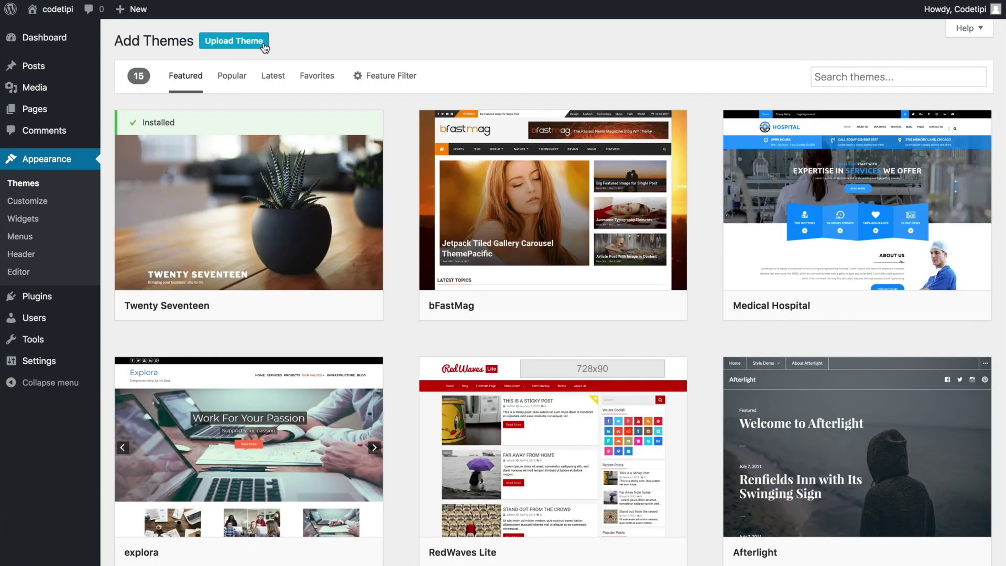
click(262, 43)
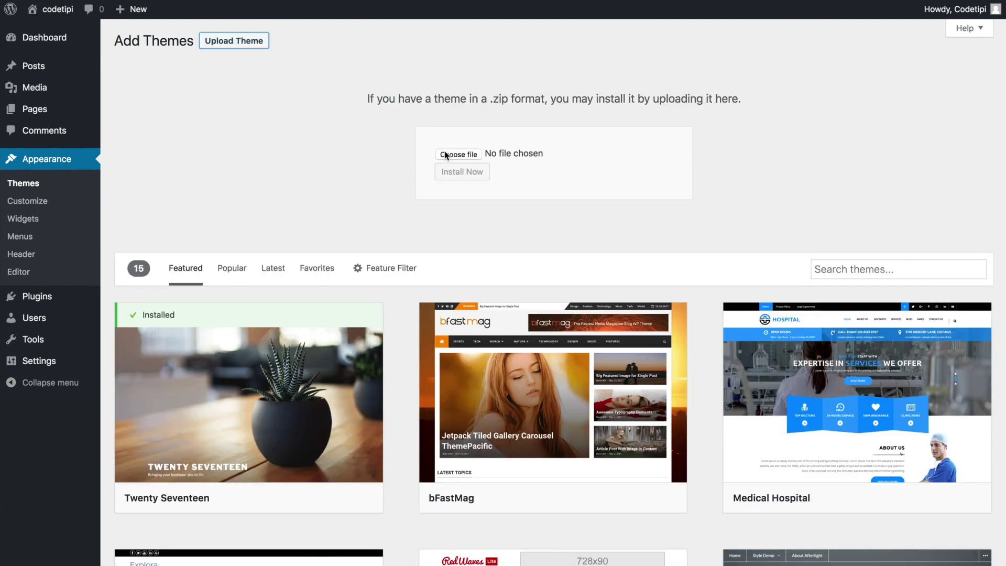
Choose zeen-1-0-0-installer.zip from inside the themeforest Zeen package and install it
click(470, 155)
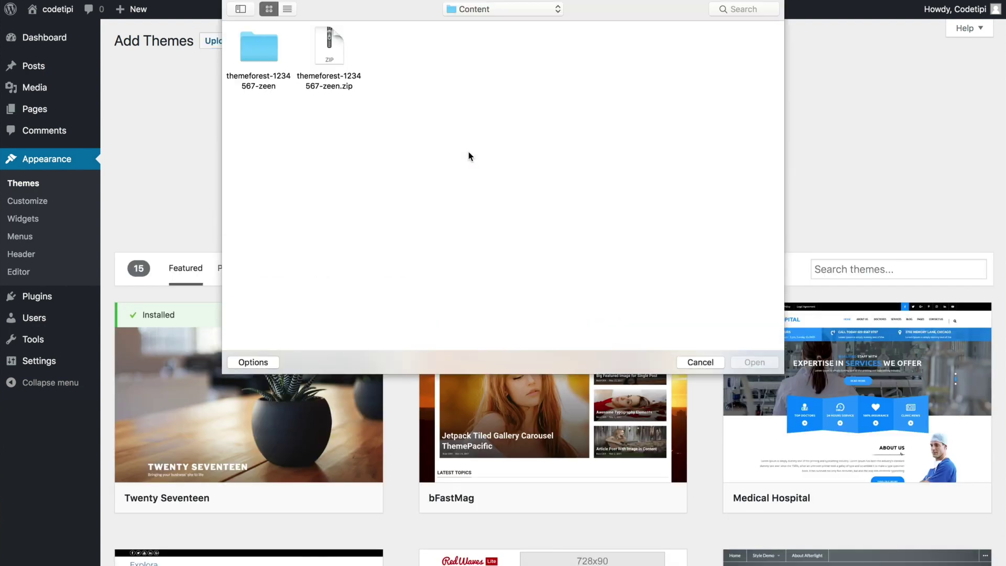
click(340, 54)
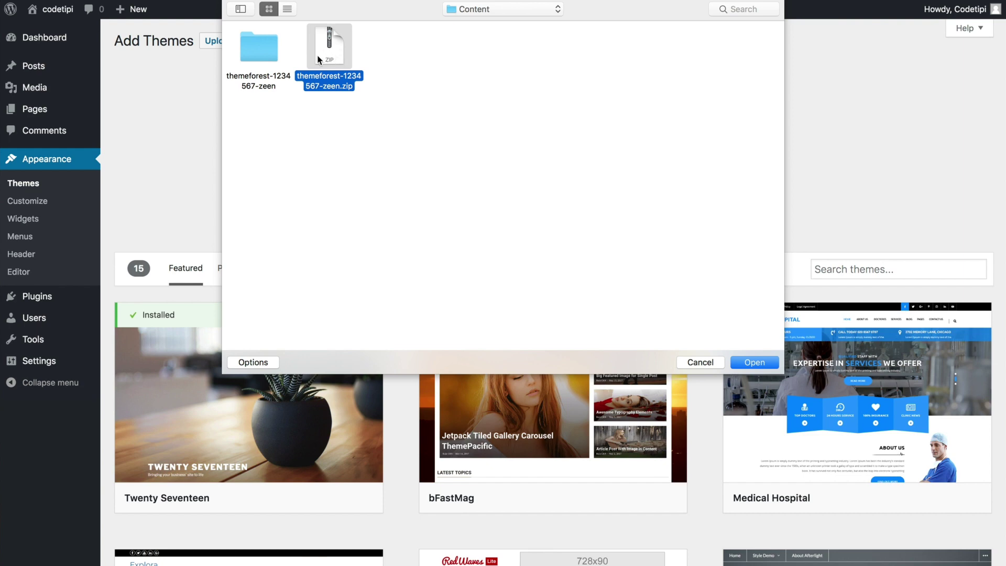
double_click(263, 45)
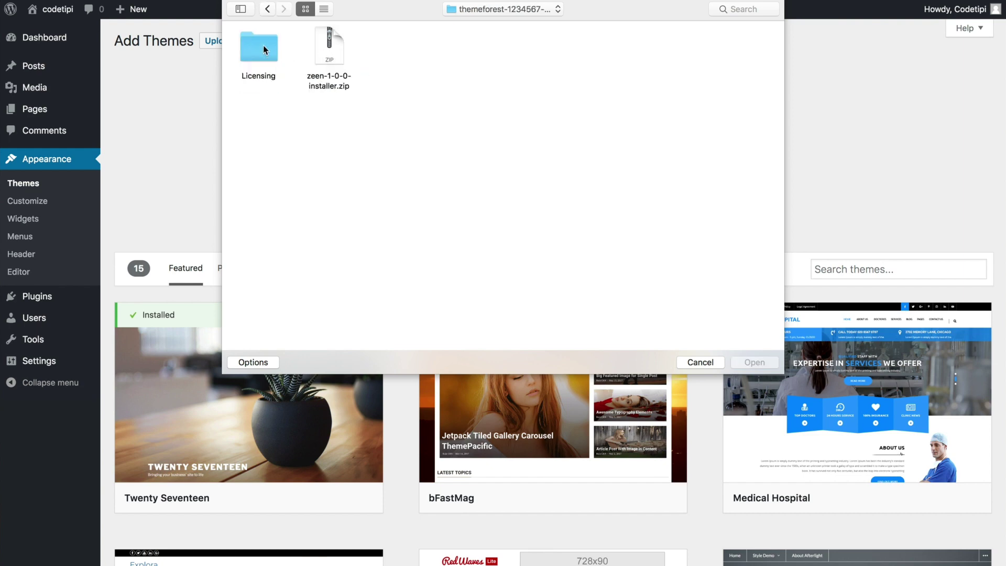
click(324, 75)
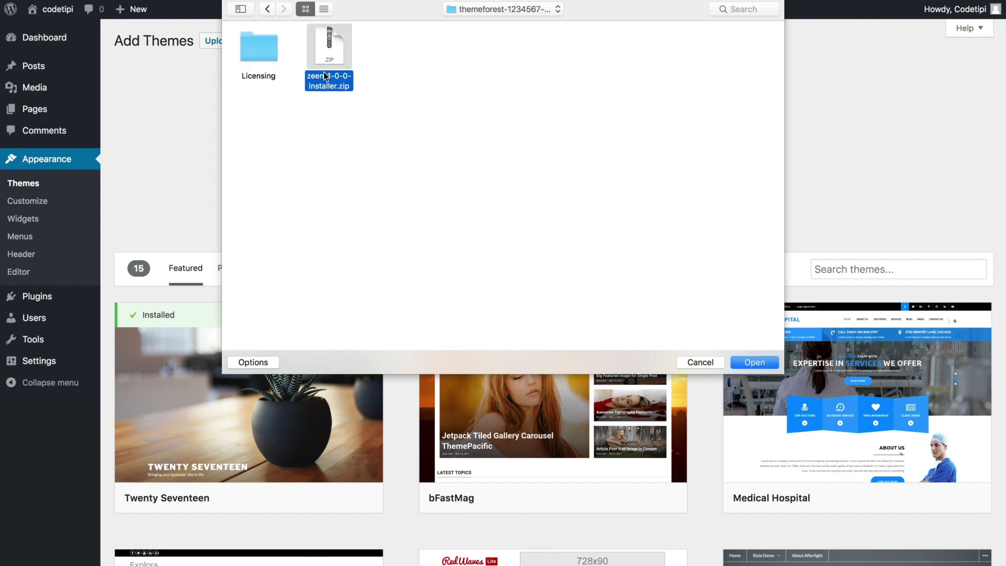
click(754, 362)
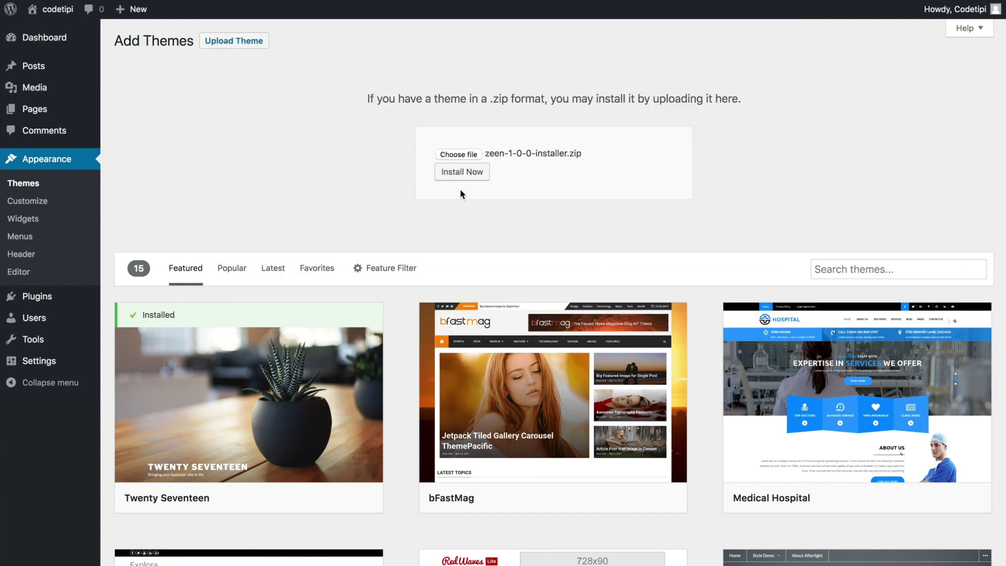
click(456, 172)
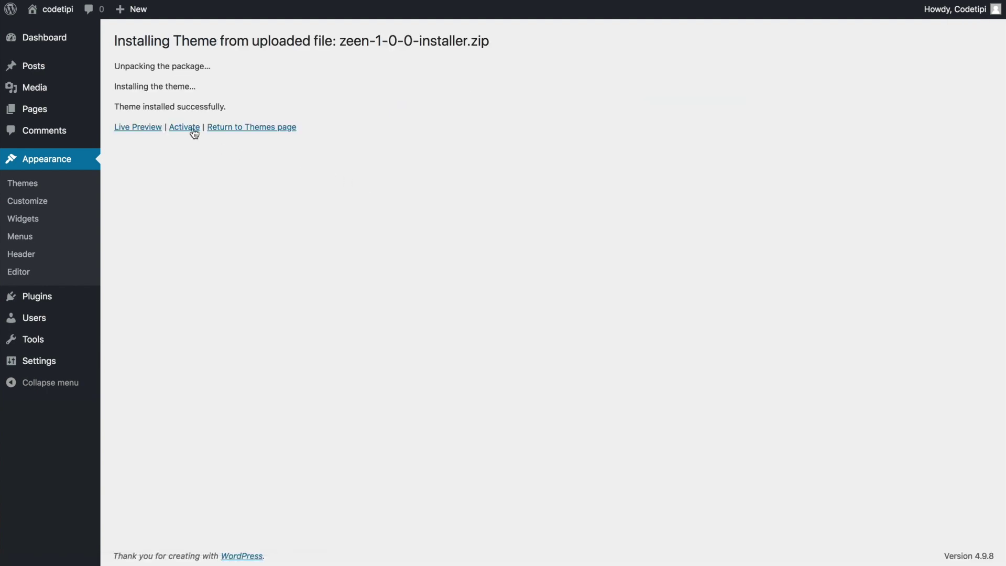
Activate the Zeen theme, then have the wizard create and activate its child theme
click(189, 128)
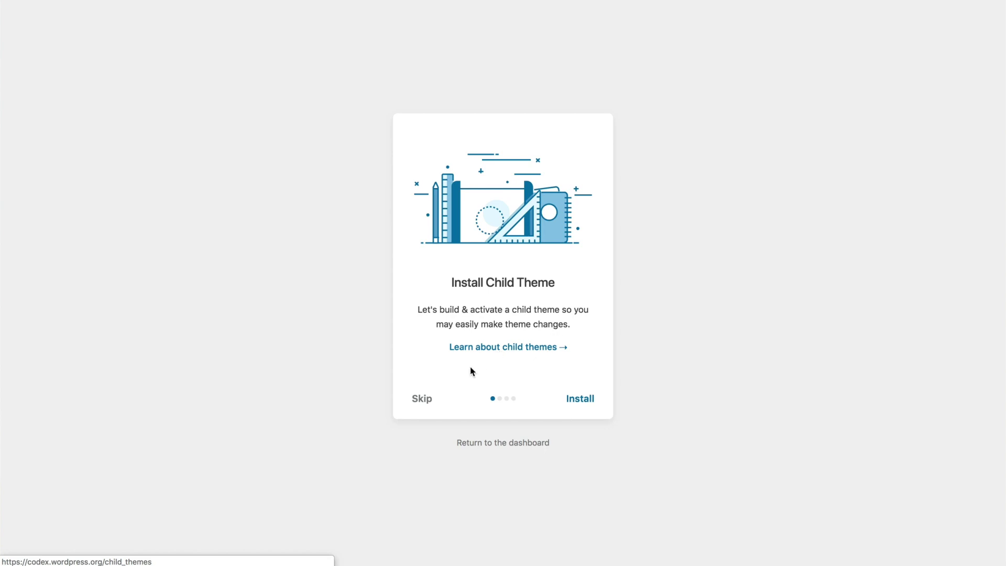
click(587, 408)
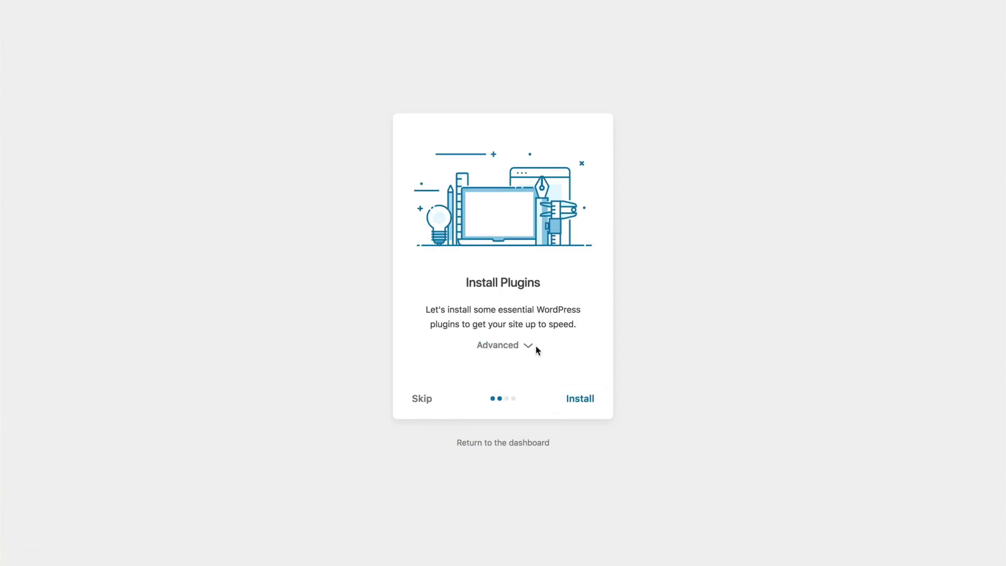
Review the Advanced plugin list, keep all six plugins ticked, and install them
click(528, 345)
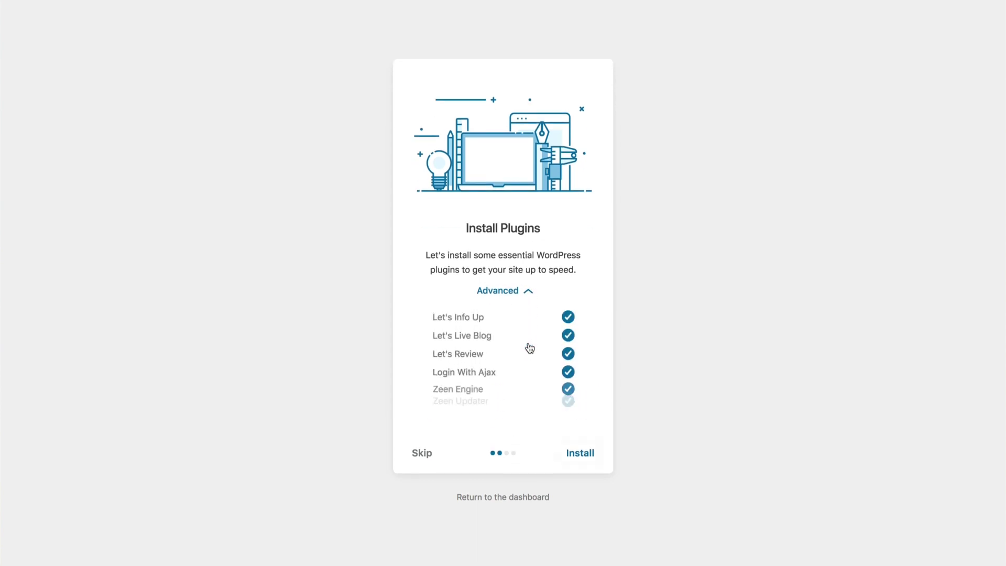
click(568, 317)
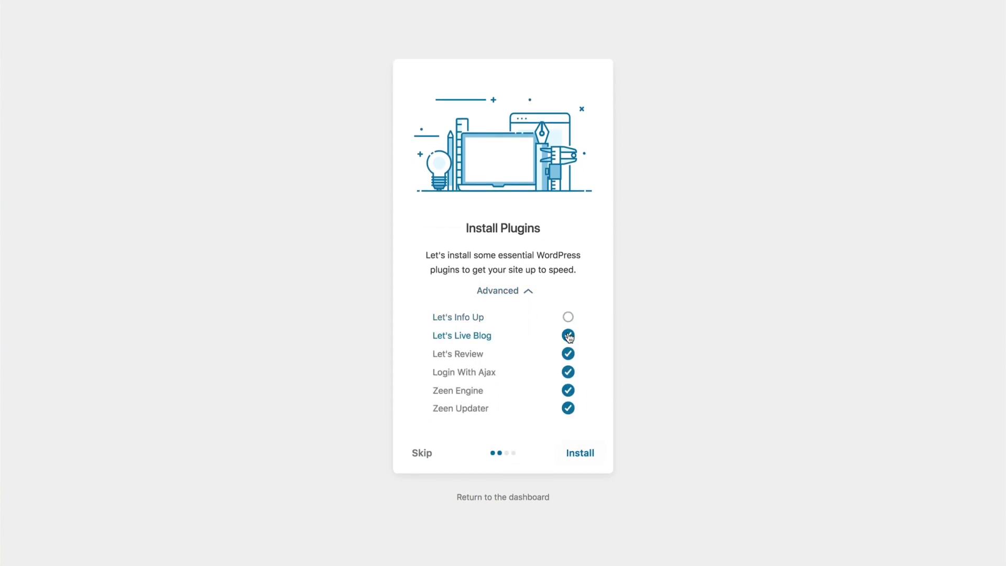
click(568, 336)
click(568, 355)
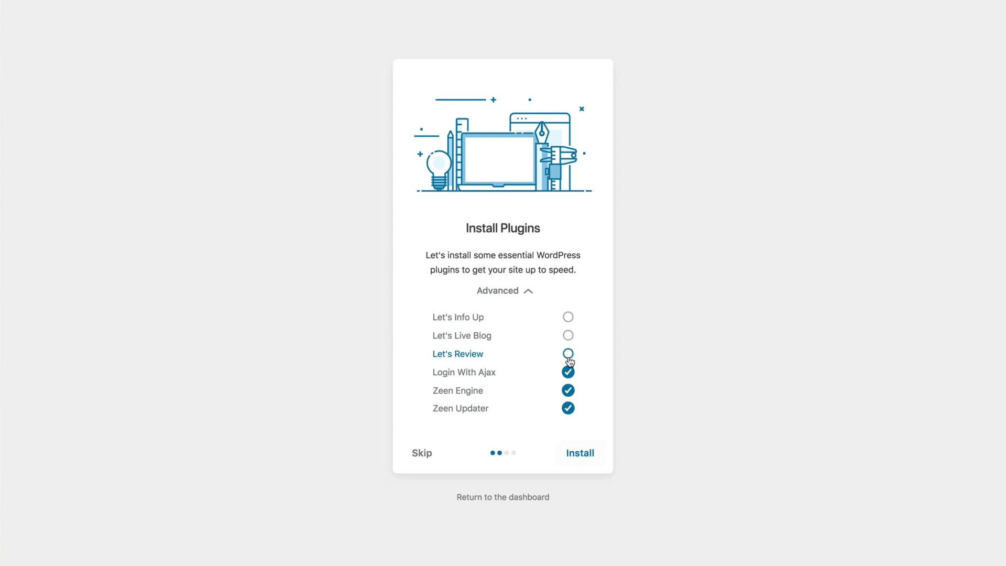
click(568, 354)
click(568, 336)
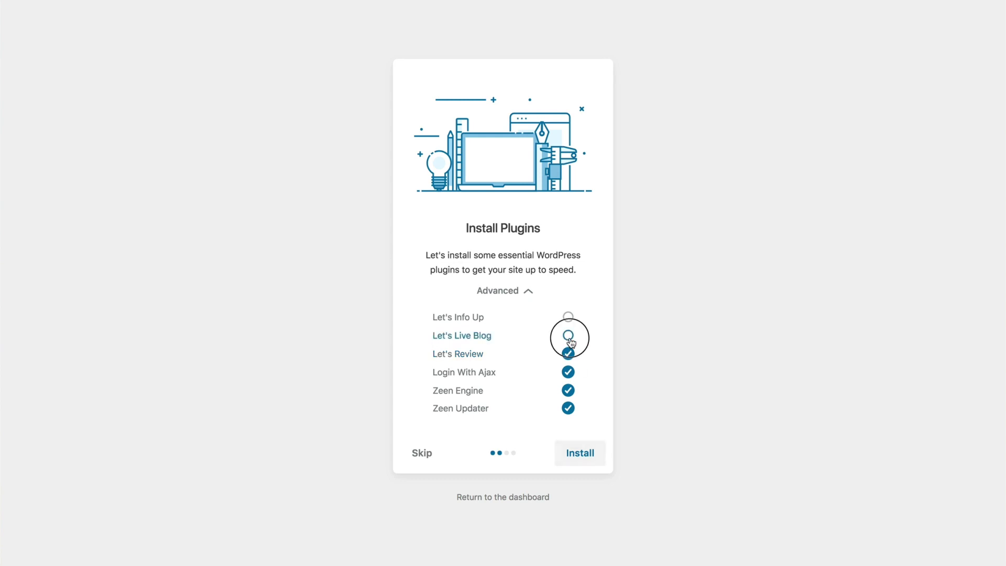
click(568, 318)
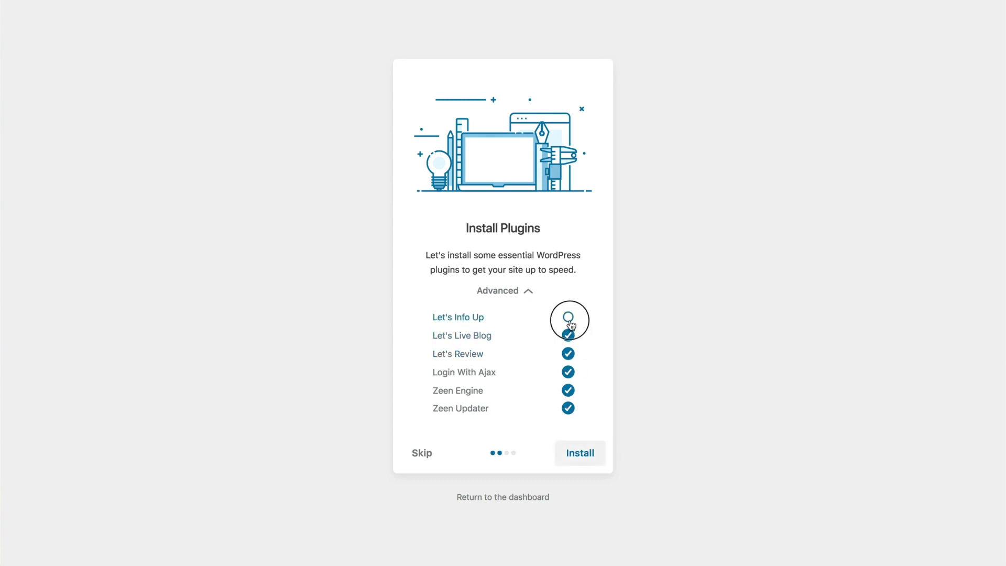
click(566, 454)
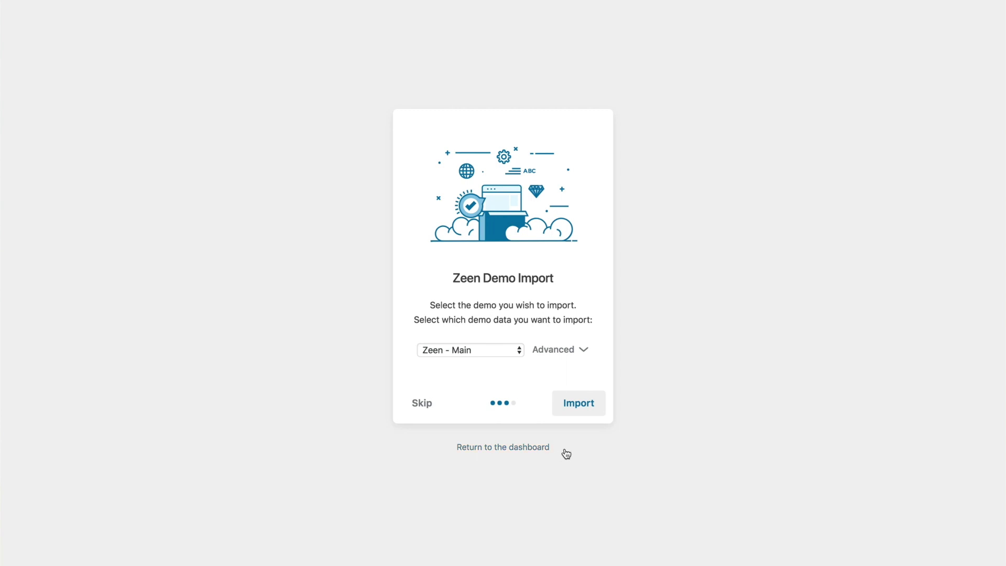
Select the Zeen - Science demo and import it with Content, Widgets and Options all ticked
click(491, 352)
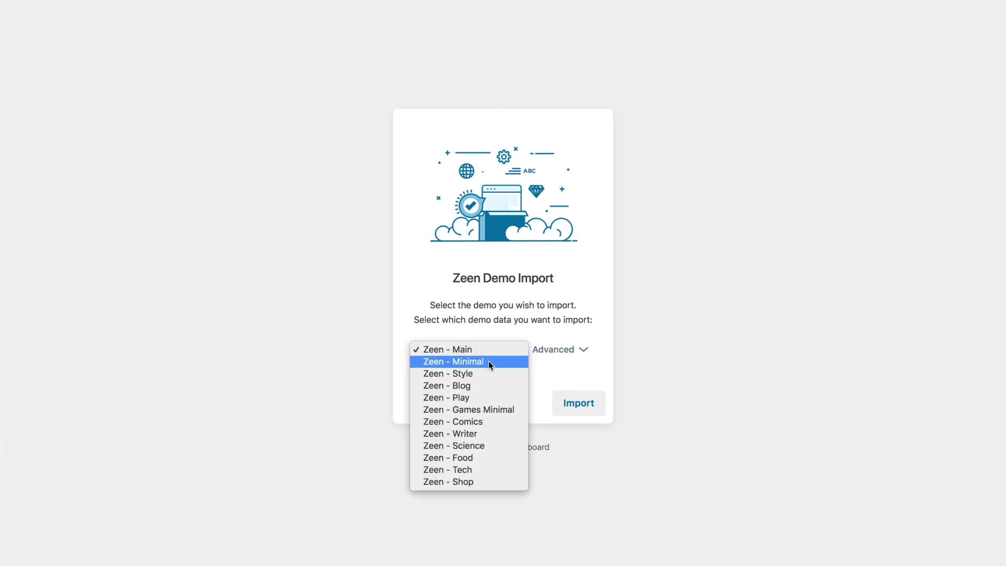
click(472, 446)
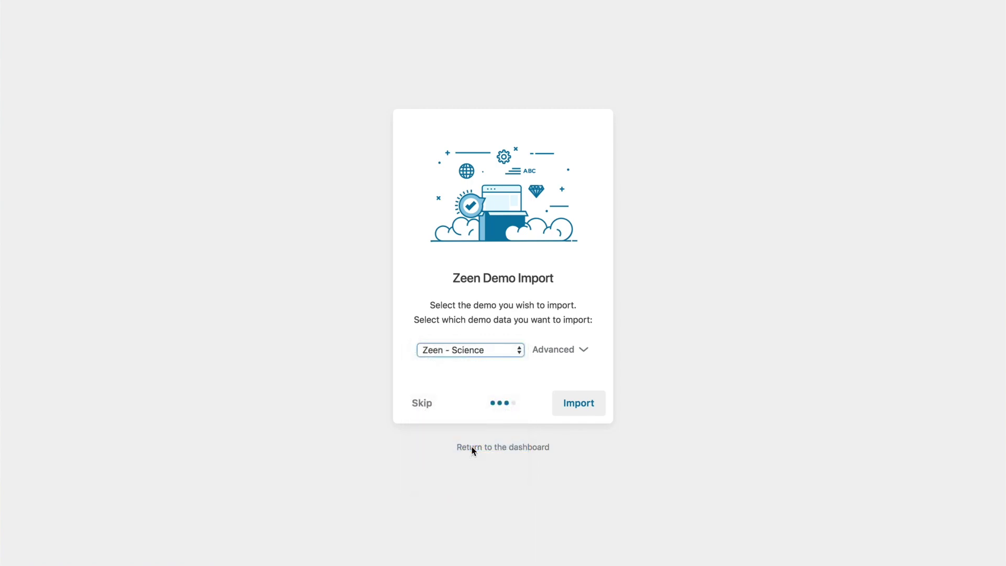
click(582, 350)
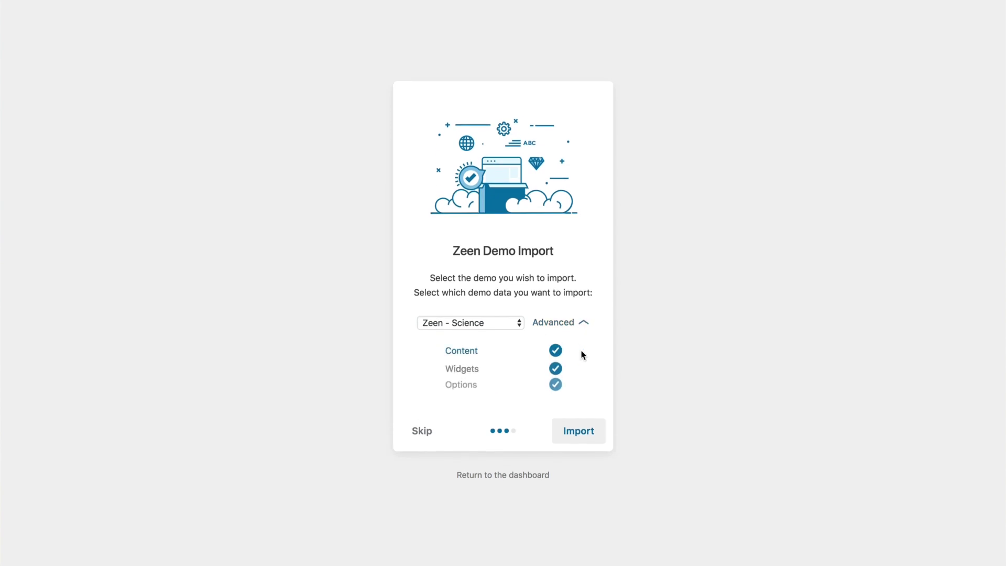
click(555, 352)
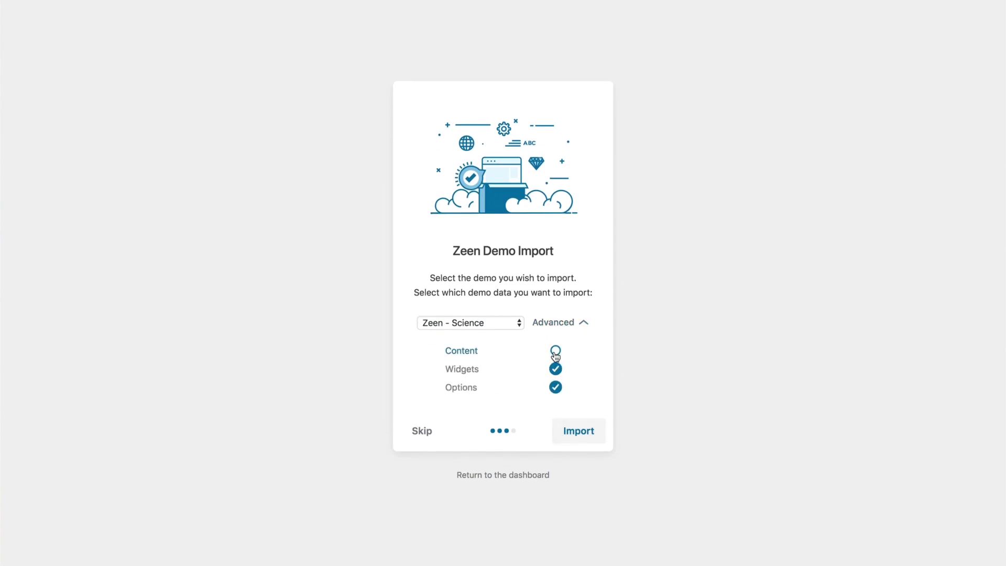
click(558, 353)
click(581, 327)
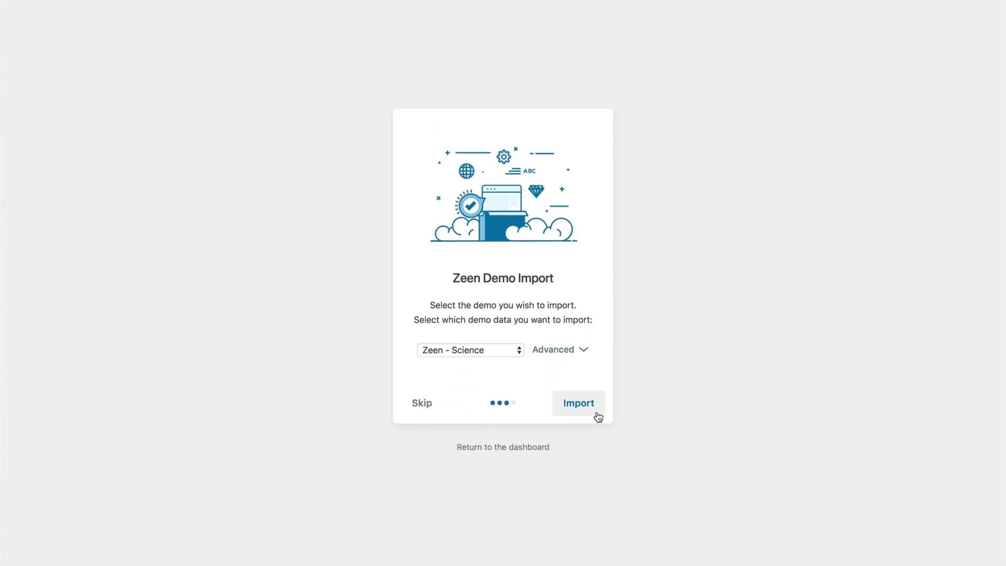
click(594, 412)
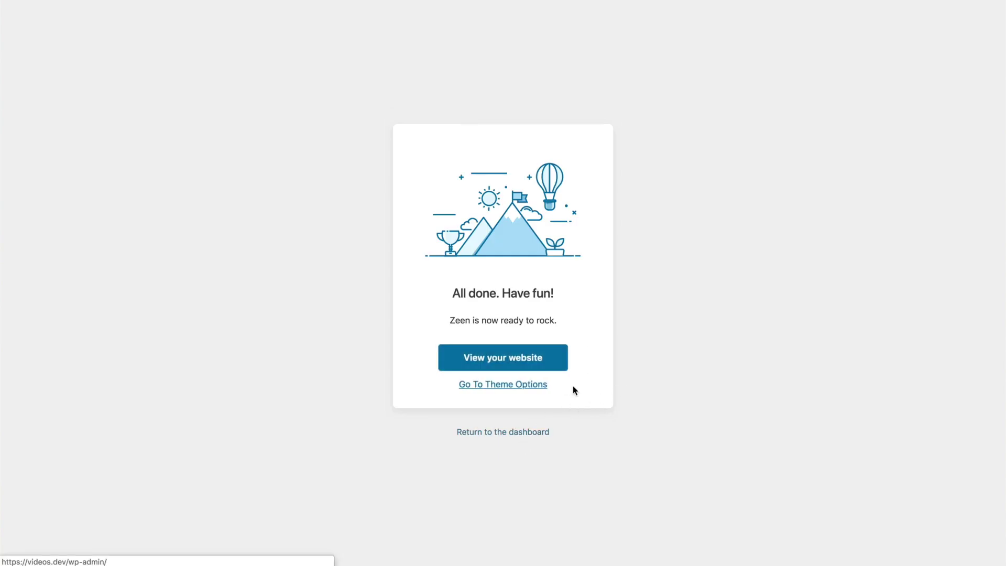
Open the finished website and scroll down through its homepage
click(515, 359)
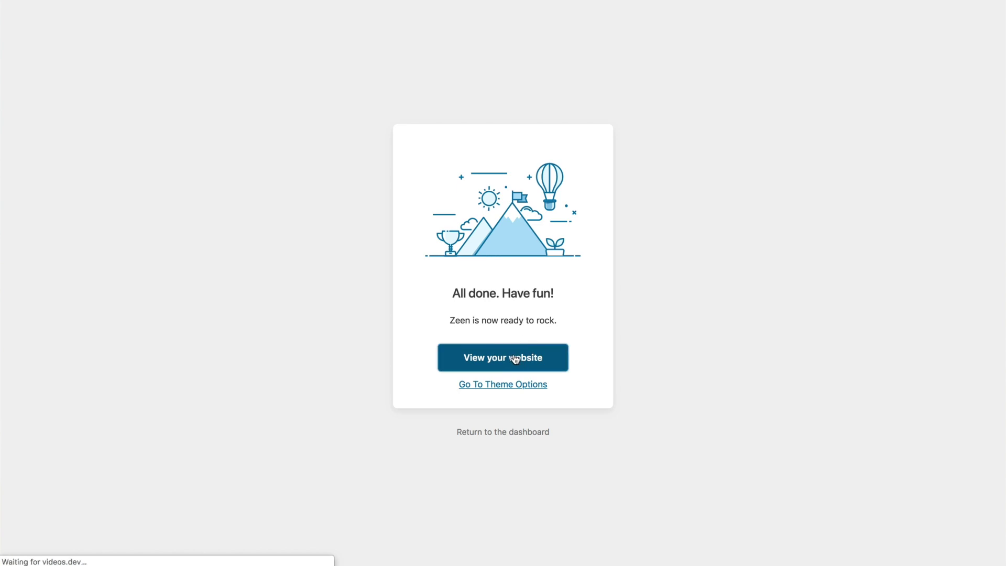
scroll(477, 375, down, 5)
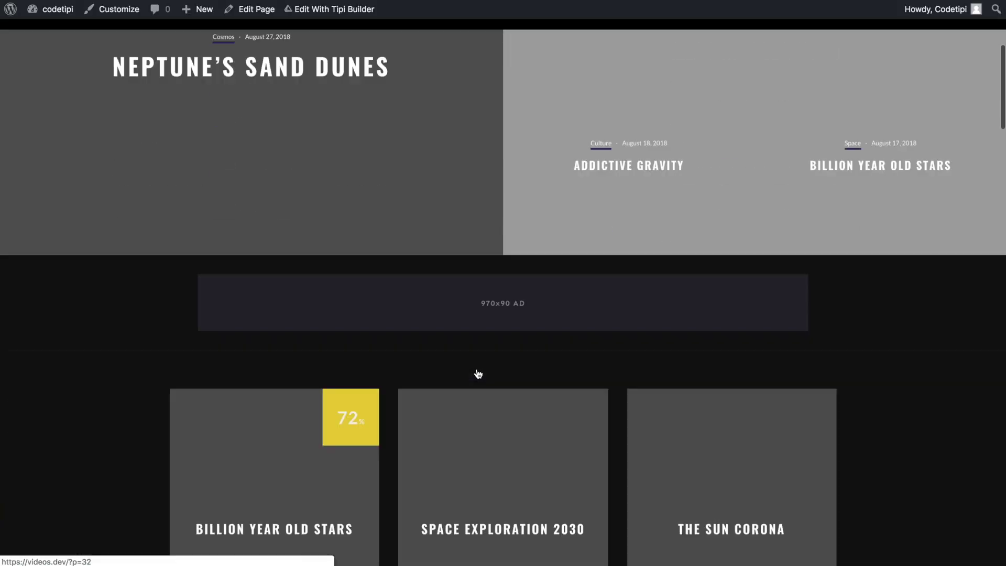
scroll(478, 373, down, 10)
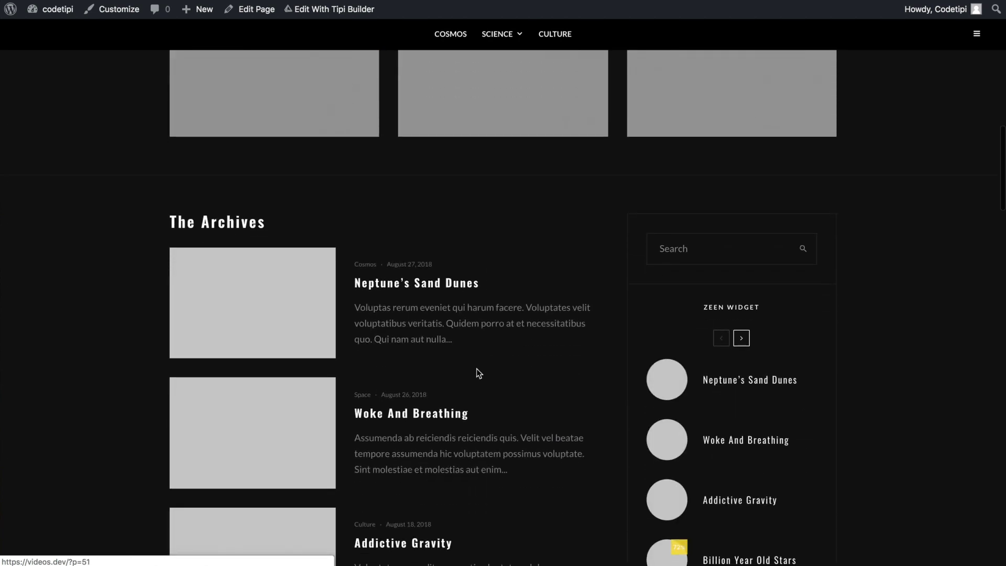
scroll(477, 372, down, 5)
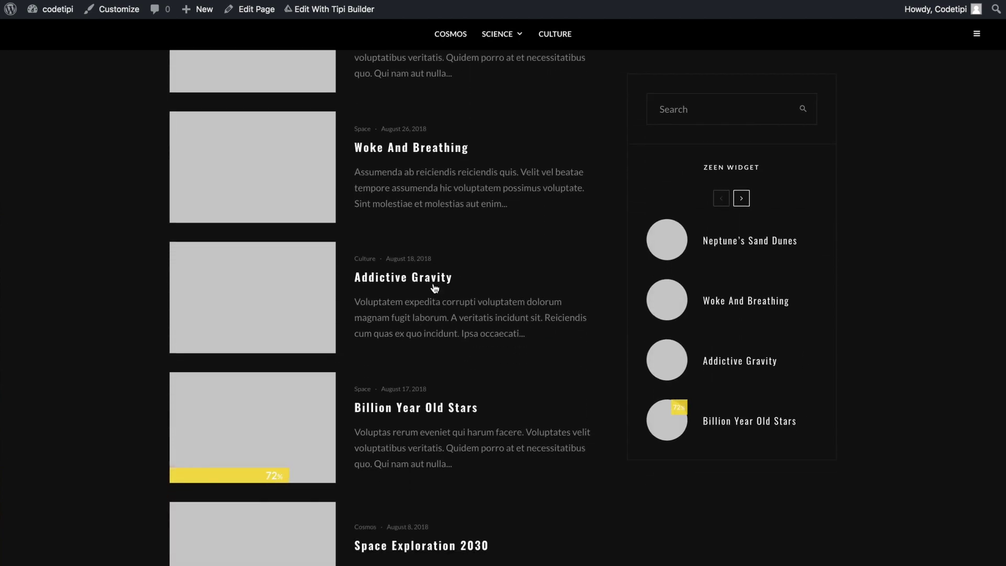
Open the Addictive Gravity post and scroll through its content
click(434, 286)
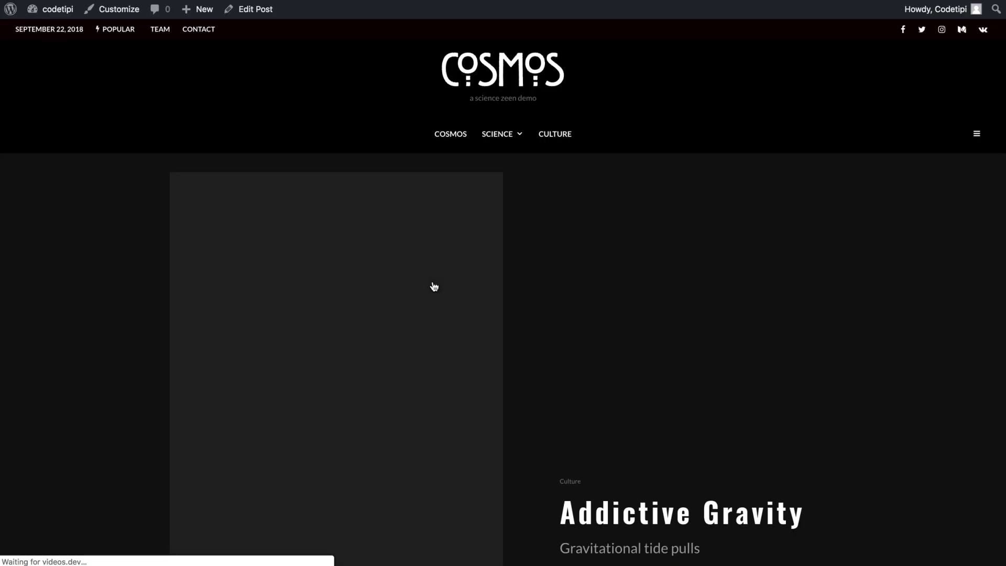
scroll(544, 356, down, 2)
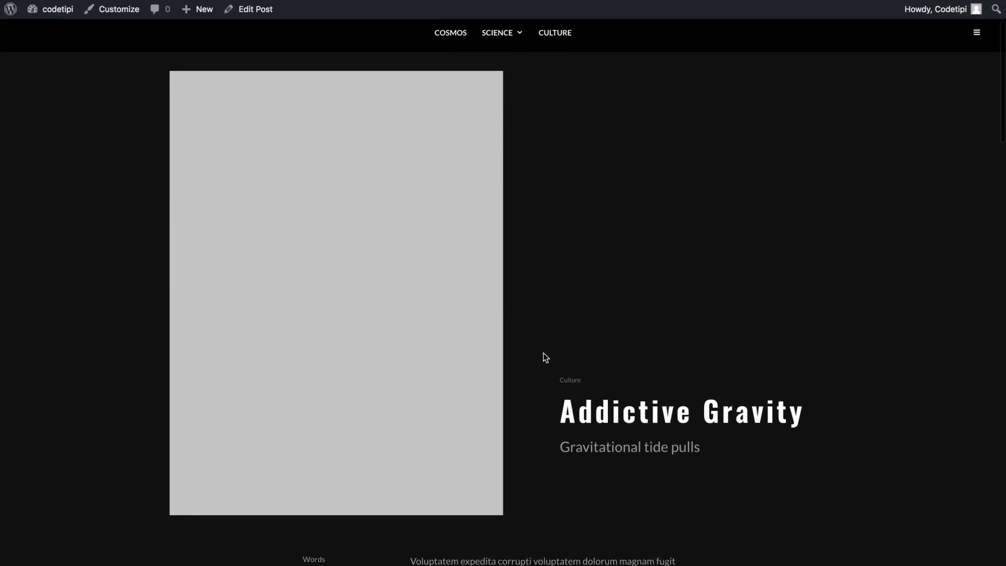
scroll(543, 356, down, 7)
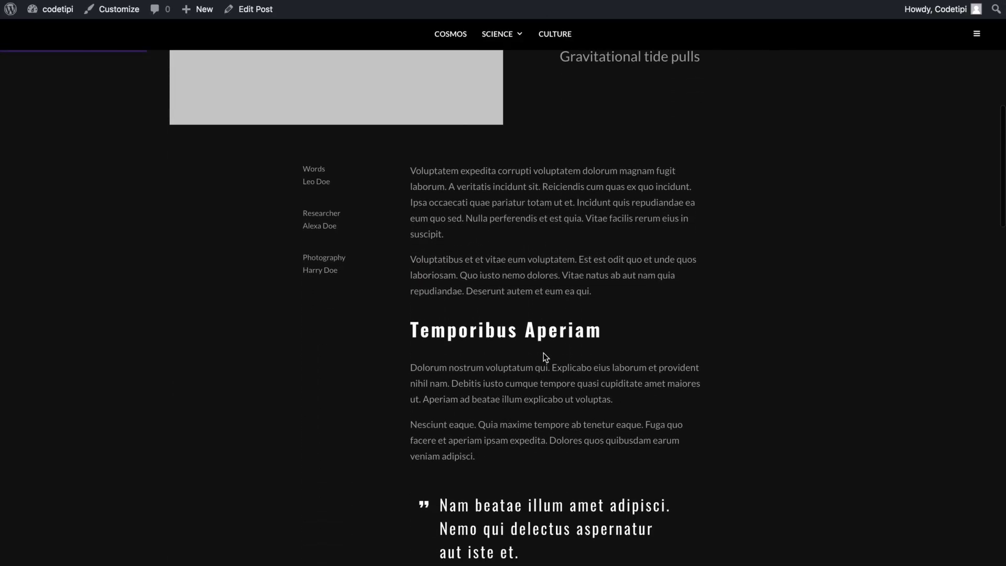
scroll(543, 356, down, 15)
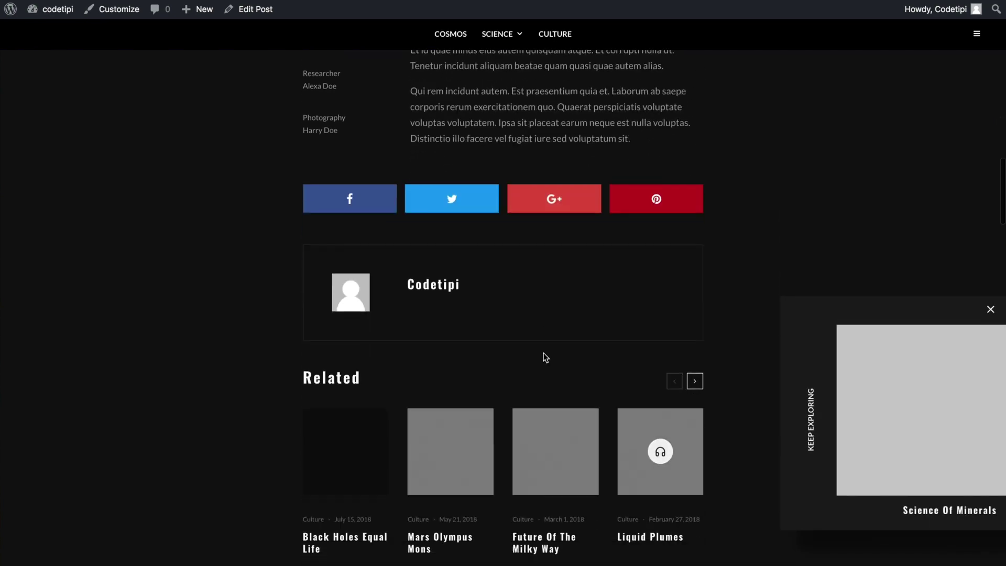
scroll(543, 353, down, 13)
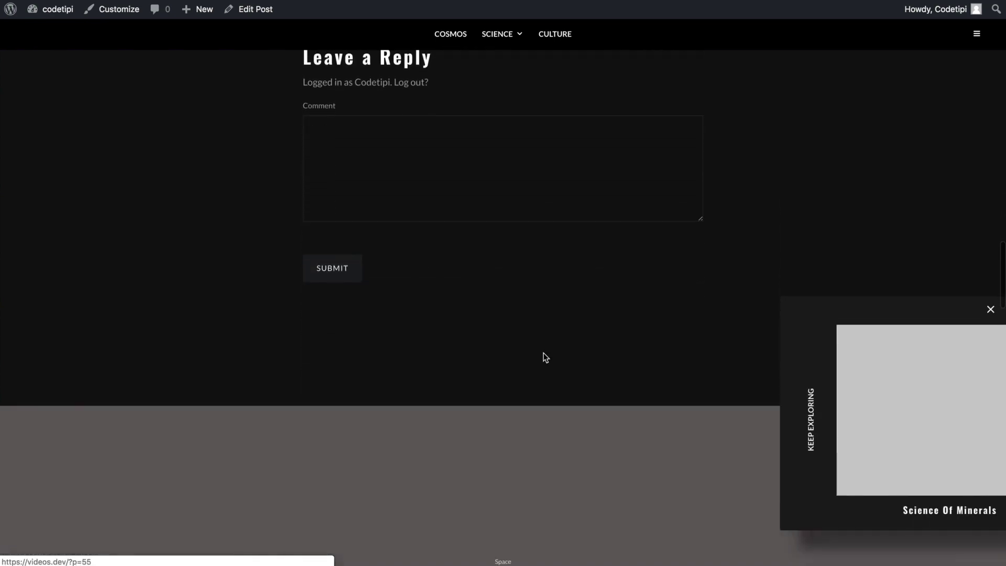
scroll(543, 353, down, 18)
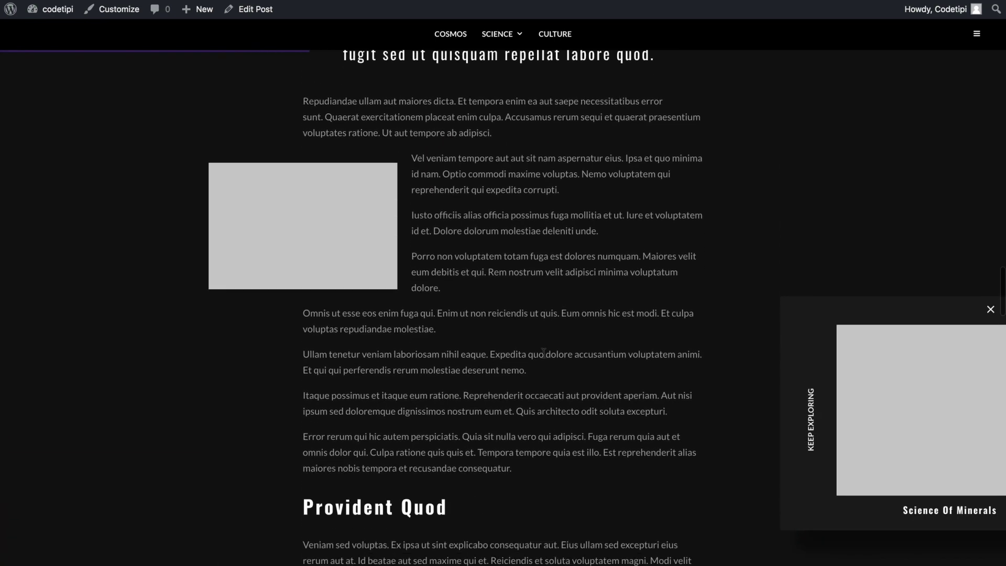
scroll(543, 353, up, 20)
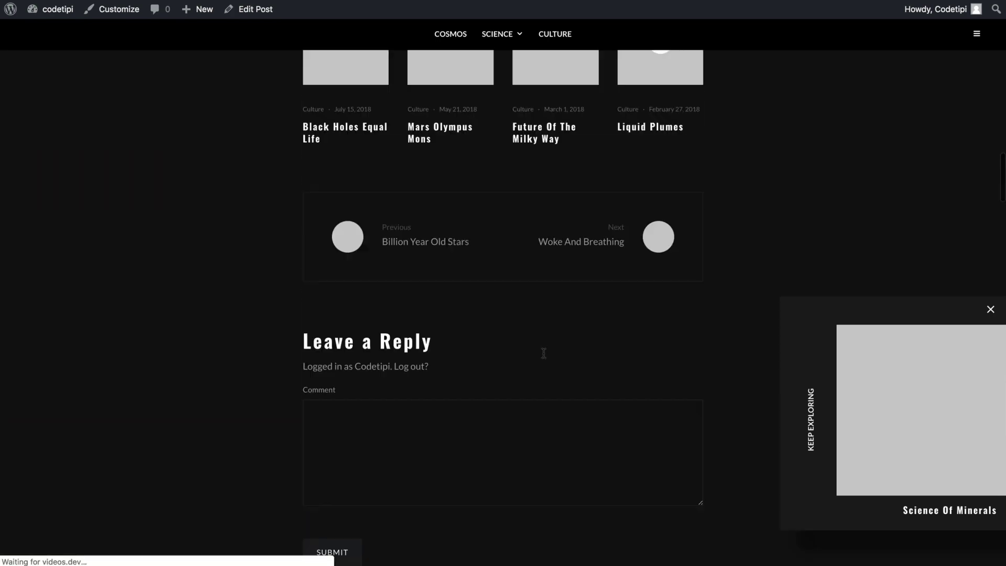
scroll(544, 353, up, 20)
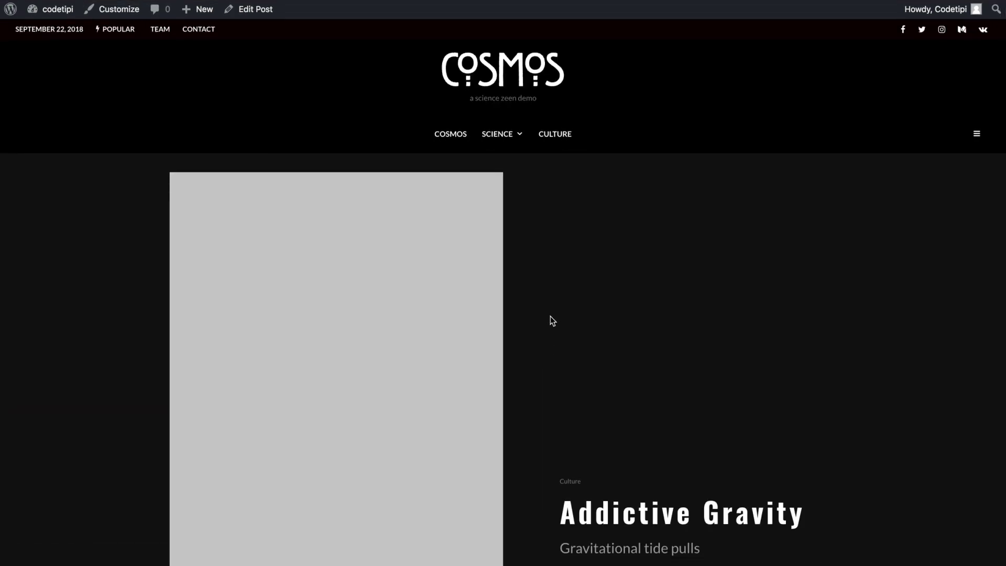